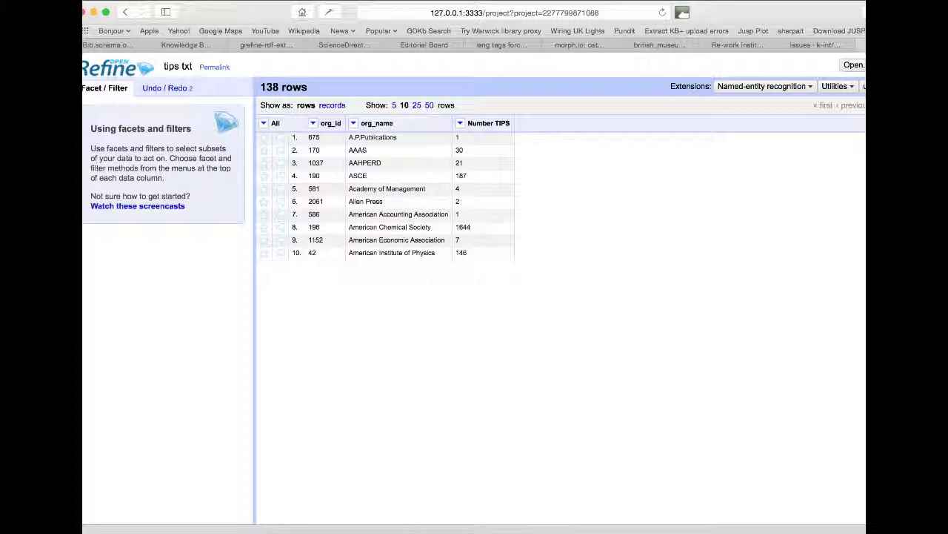
{"action": "left_click", "coordinate": [864, 86]}
{"action": "mouse_move", "coordinate": [863, 136]}
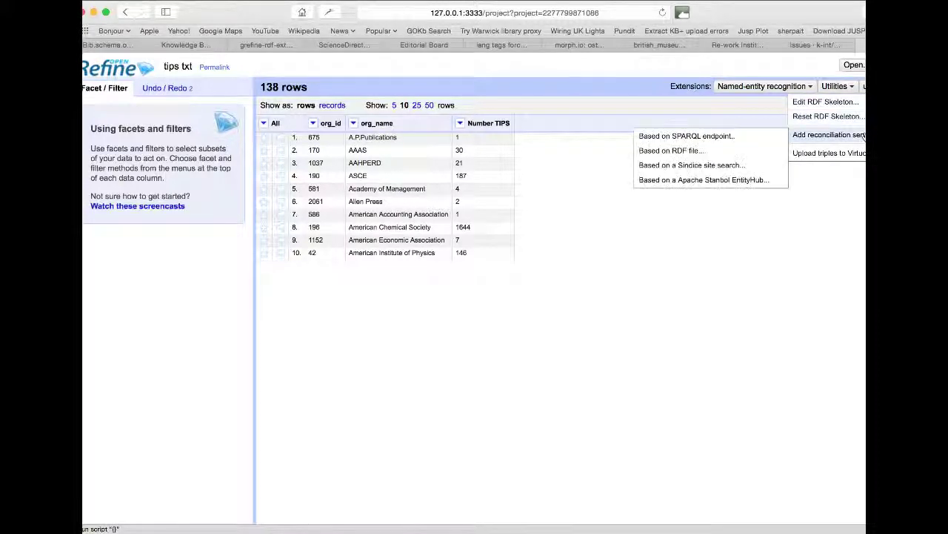
{"action": "left_click", "coordinate": [766, 136]}
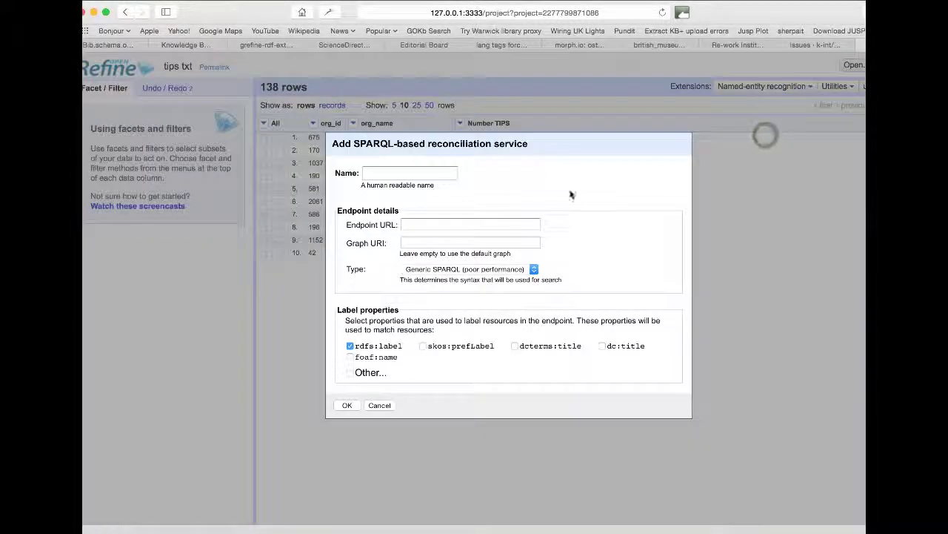
{"action": "left_click", "coordinate": [421, 172]}
{"action": "type", "text": "GO"}
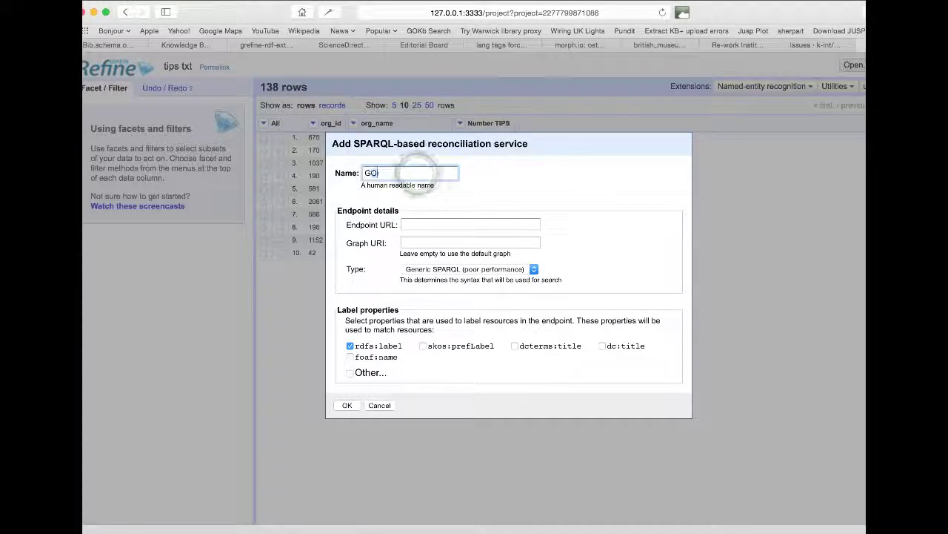
{"action": "type", "text": "Kb"}
{"action": "key", "text": "Tab"}
{"action": "type", "text": "http://test-gokb.kuali.org/sparql"}
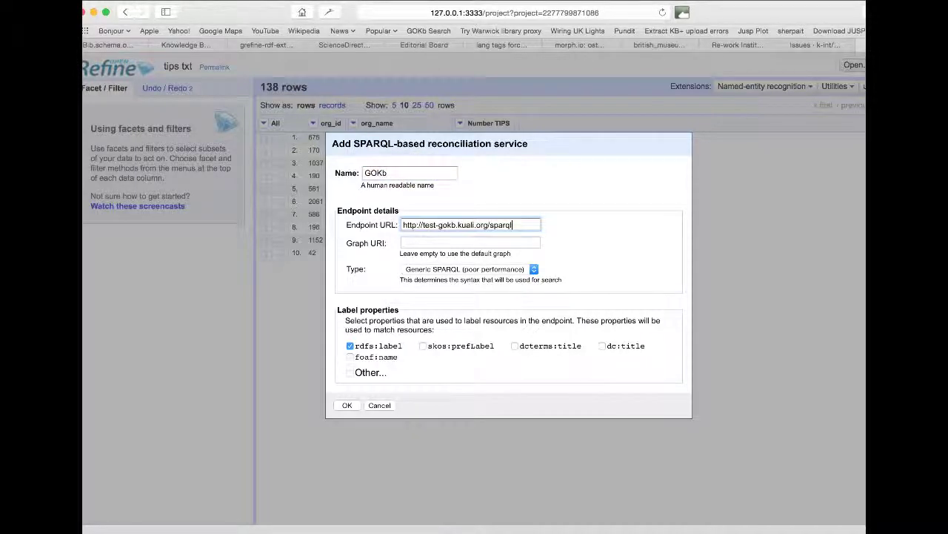
{"action": "left_click", "coordinate": [433, 270]}
{"action": "left_click", "coordinate": [432, 279]}
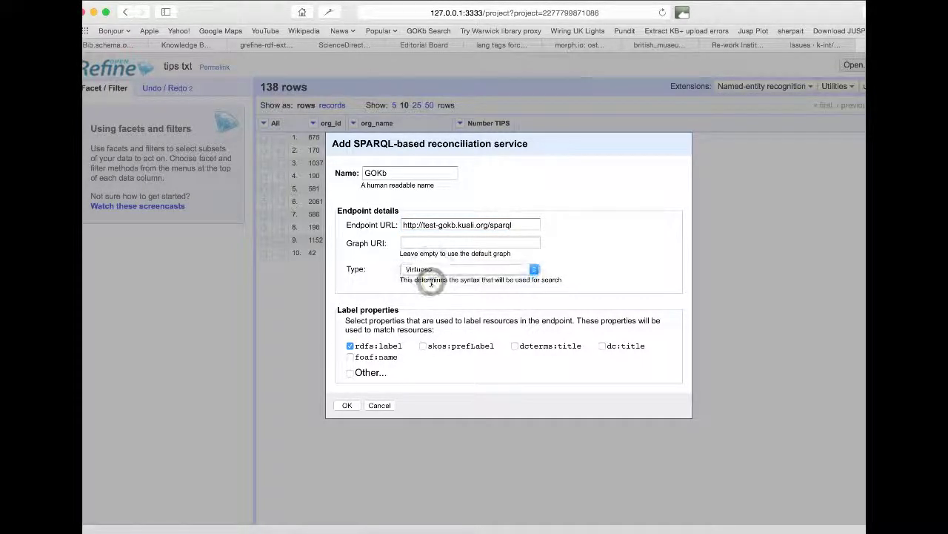
- Replace rdfs:label with skos:prefLabel as label property, add skos:altLabel as another property, and save the reconciliation service
{"action": "left_click", "coordinate": [349, 346]}
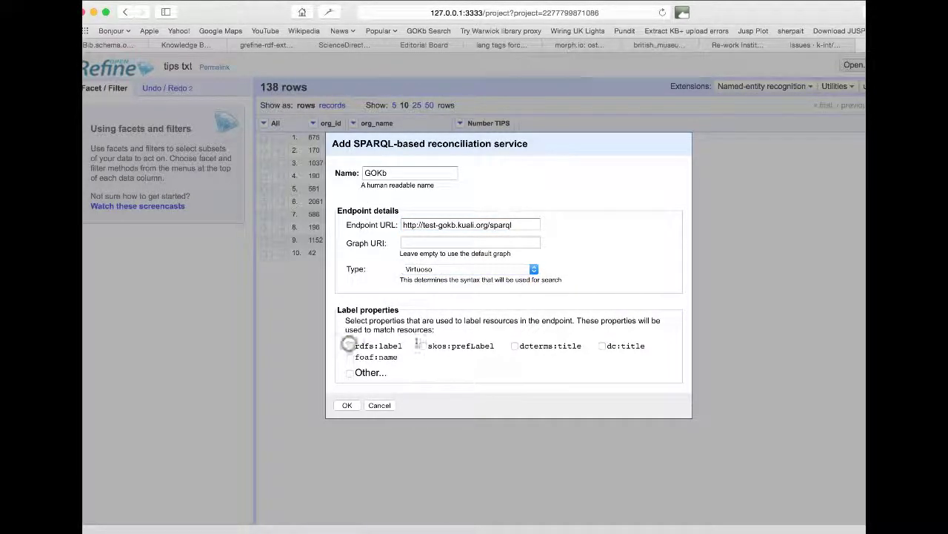
{"action": "left_click", "coordinate": [423, 346]}
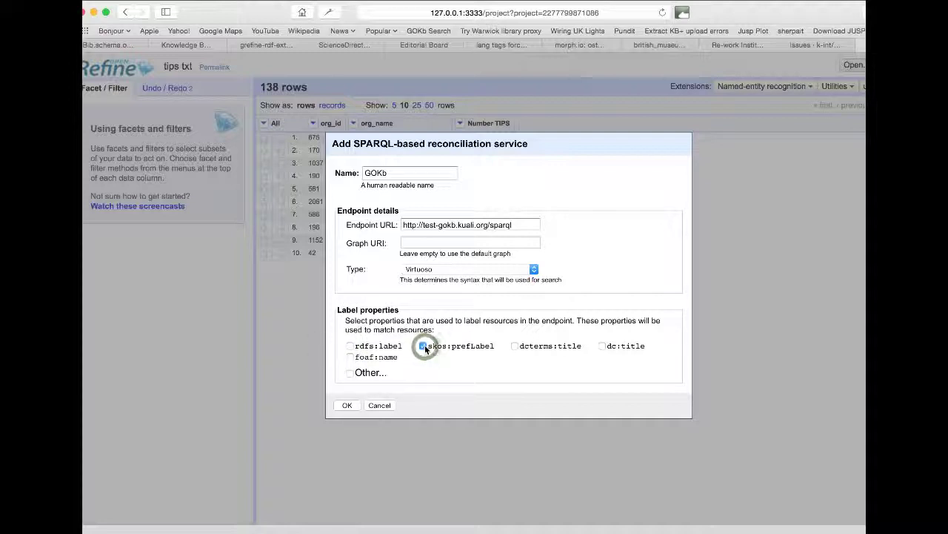
{"action": "left_click", "coordinate": [350, 372]}
{"action": "left_click", "coordinate": [379, 390]}
{"action": "type", "text": "sk"}
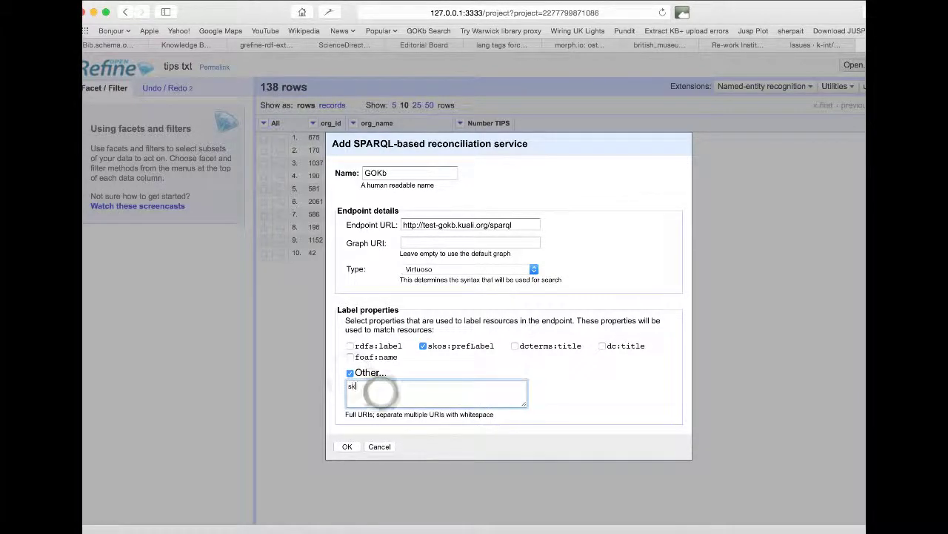
{"action": "type", "text": "os:altL"}
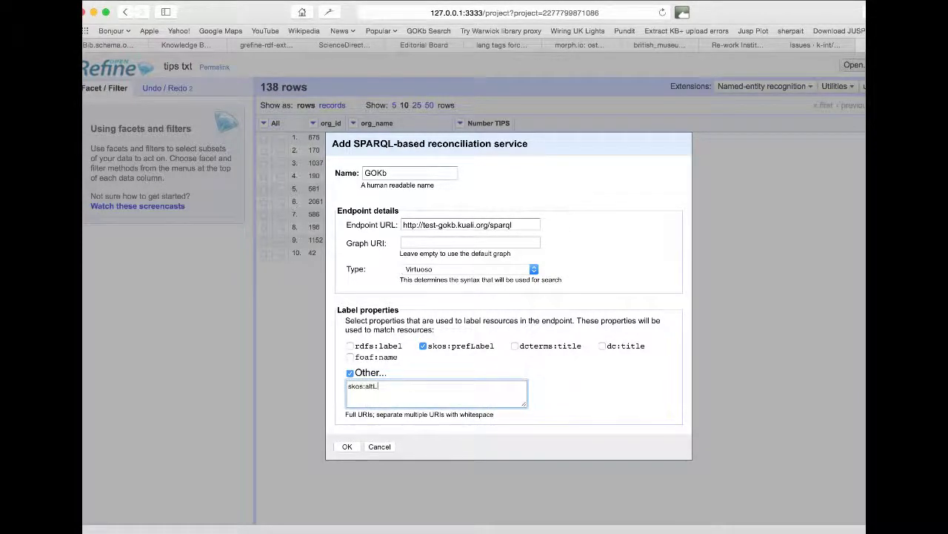
{"action": "type", "text": "abel"}
{"action": "left_click", "coordinate": [347, 446]}
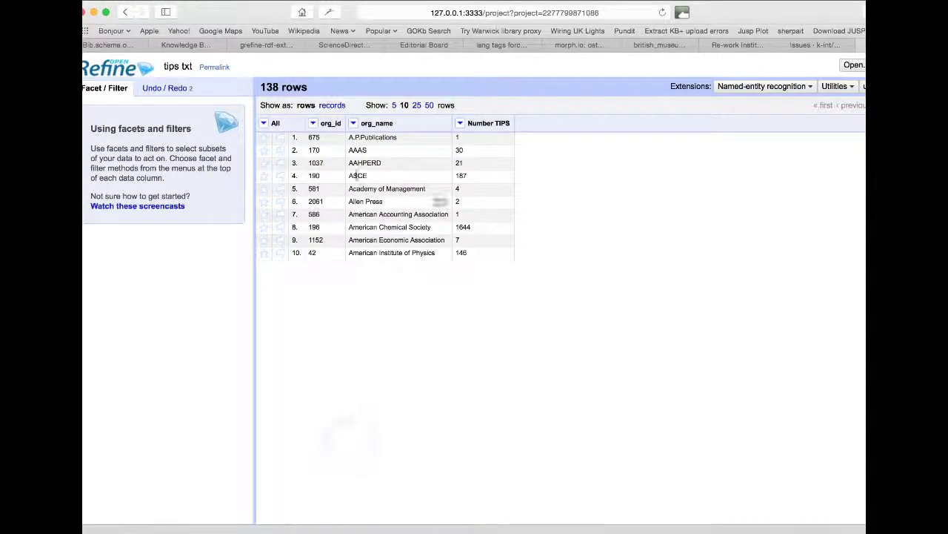
- Reconcile the org_name column with the GOKb service against the type schema:Organisation
{"action": "left_click", "coordinate": [354, 124]}
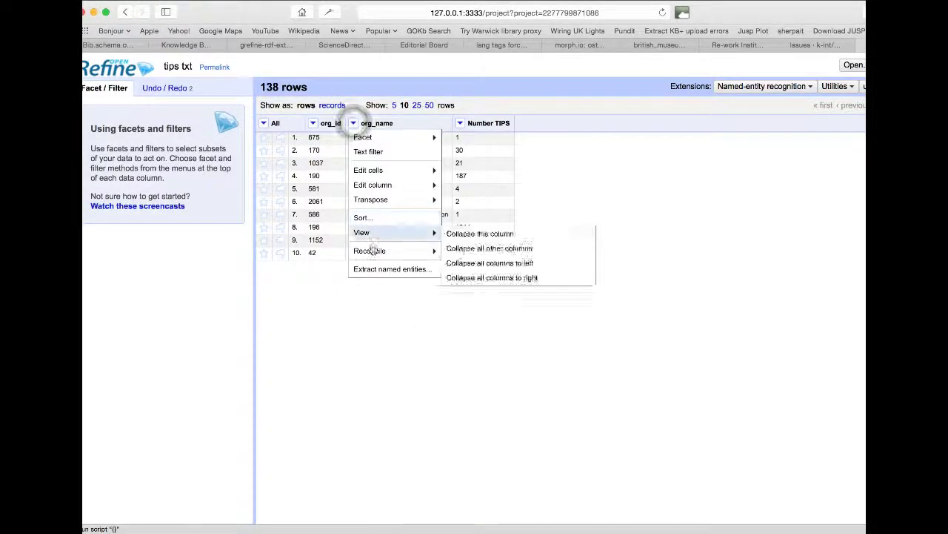
{"action": "mouse_move", "coordinate": [367, 250]}
{"action": "left_click", "coordinate": [478, 253]}
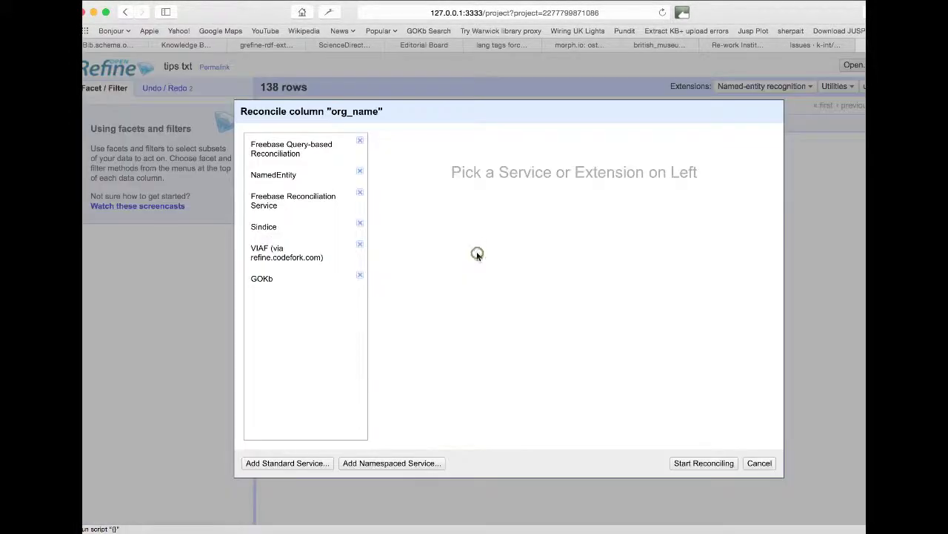
{"action": "left_click", "coordinate": [267, 280]}
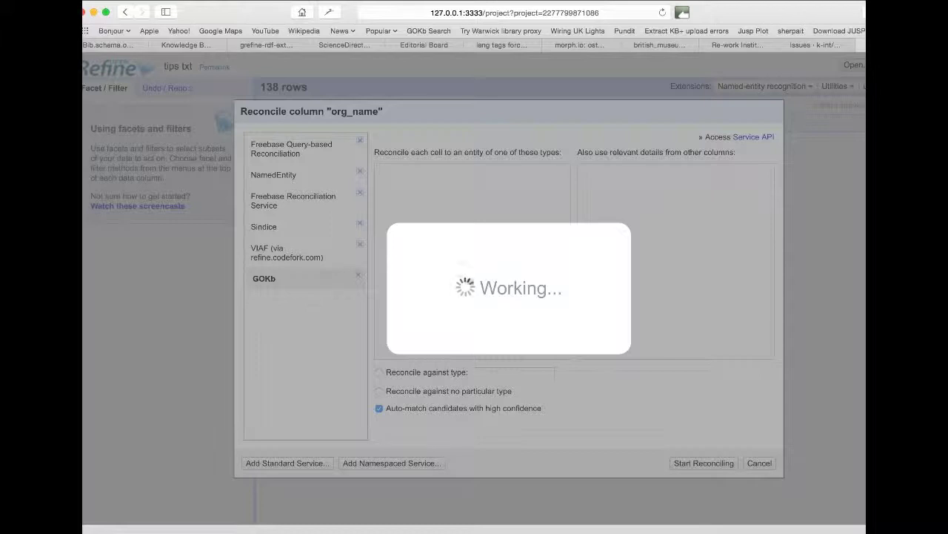
{"action": "left_click", "coordinate": [580, 3]}
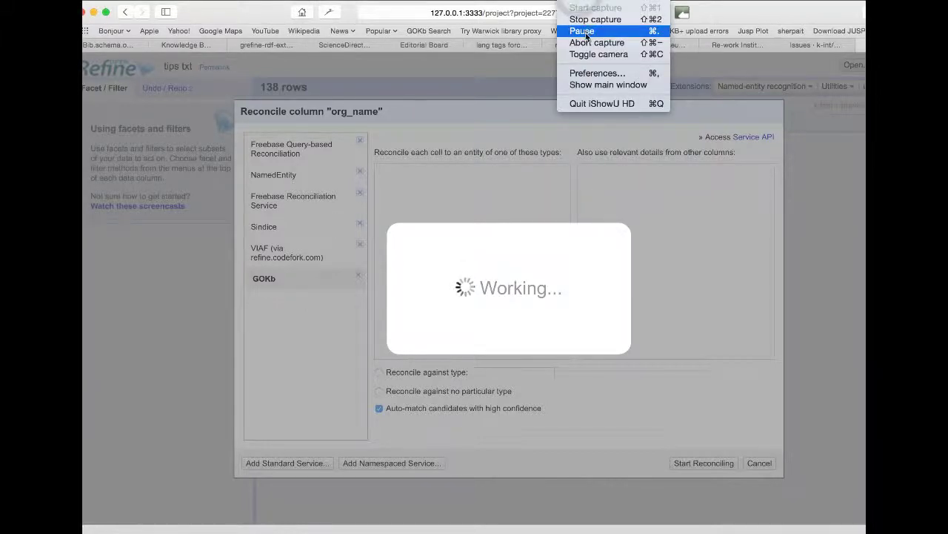
{"action": "left_click", "coordinate": [577, 31]}
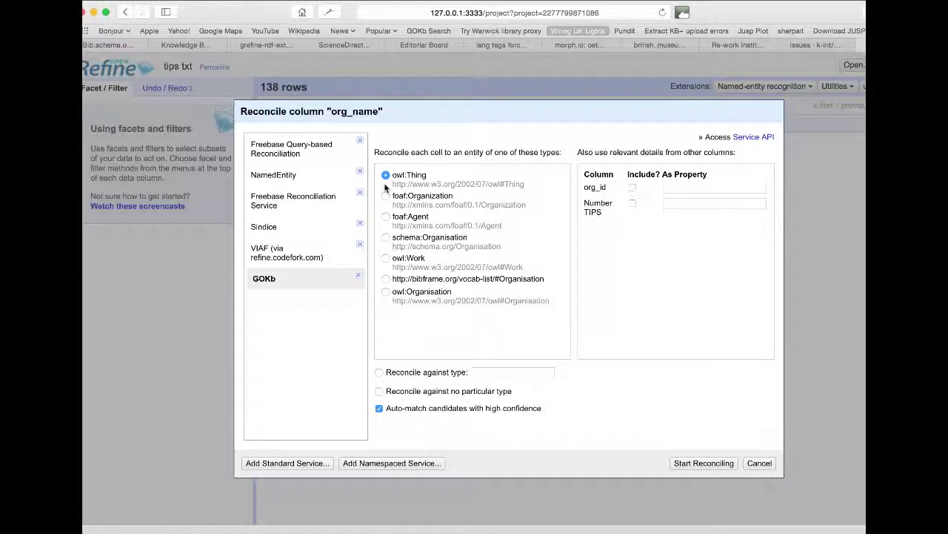
{"action": "left_click", "coordinate": [387, 237]}
{"action": "left_click", "coordinate": [697, 464]}
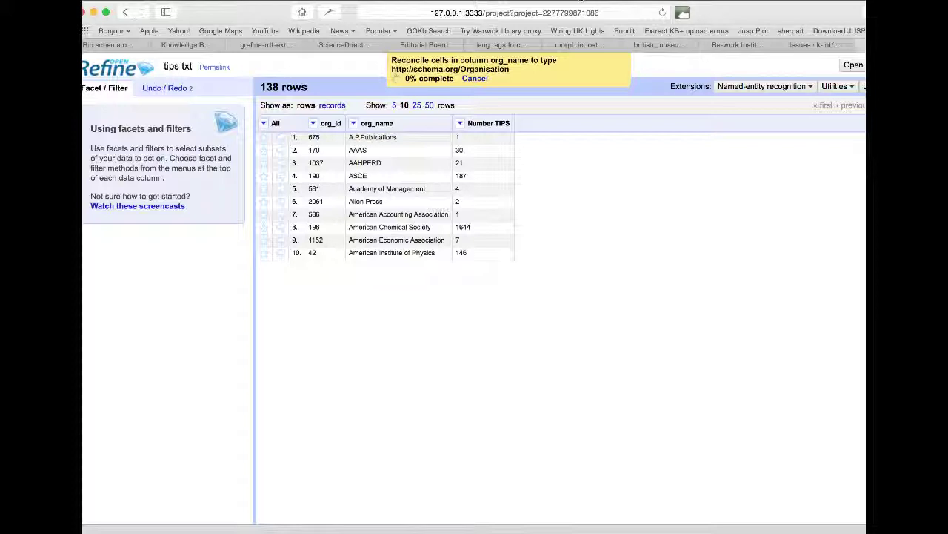
{"action": "left_click", "coordinate": [574, 0]}
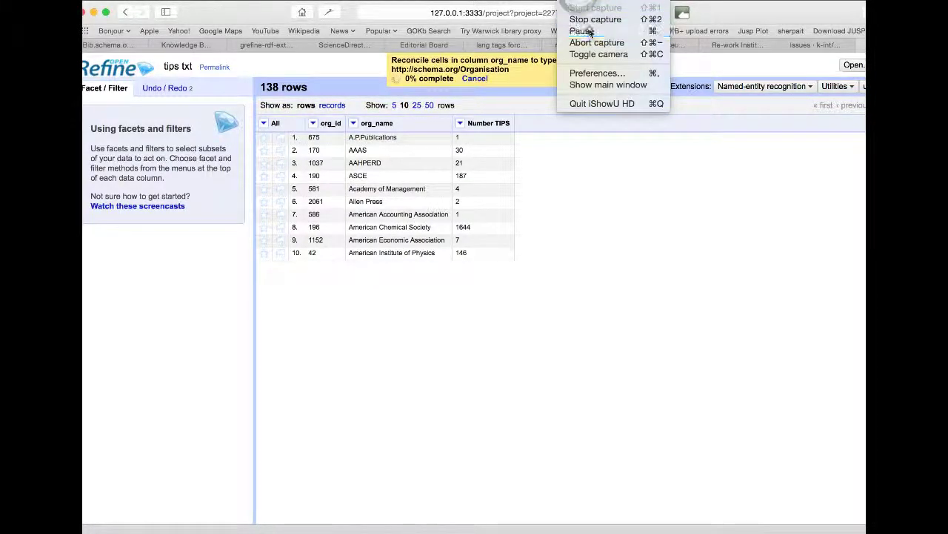
{"action": "left_click", "coordinate": [590, 32]}
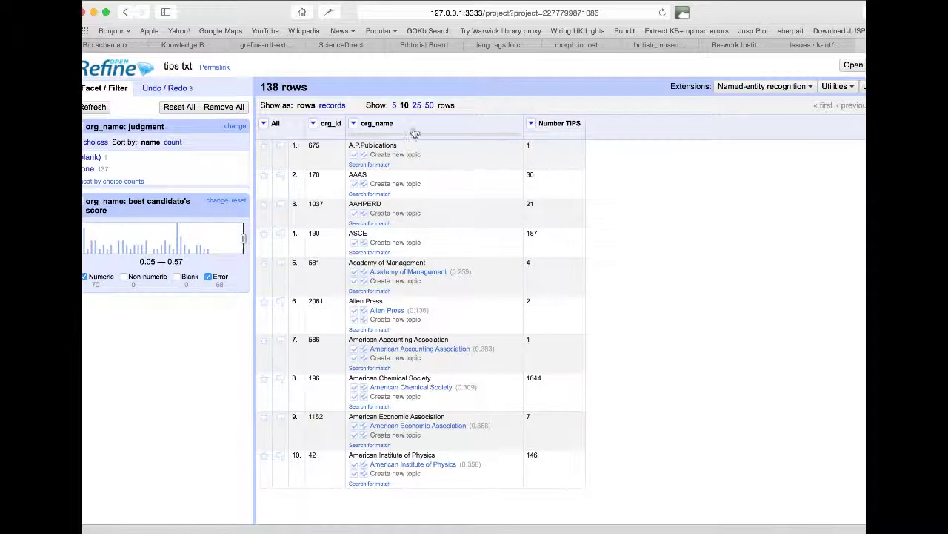
- View the Academy of Management candidate's page, close it, and exclude error rows in the best candidate's score facet
{"action": "left_click", "coordinate": [400, 276]}
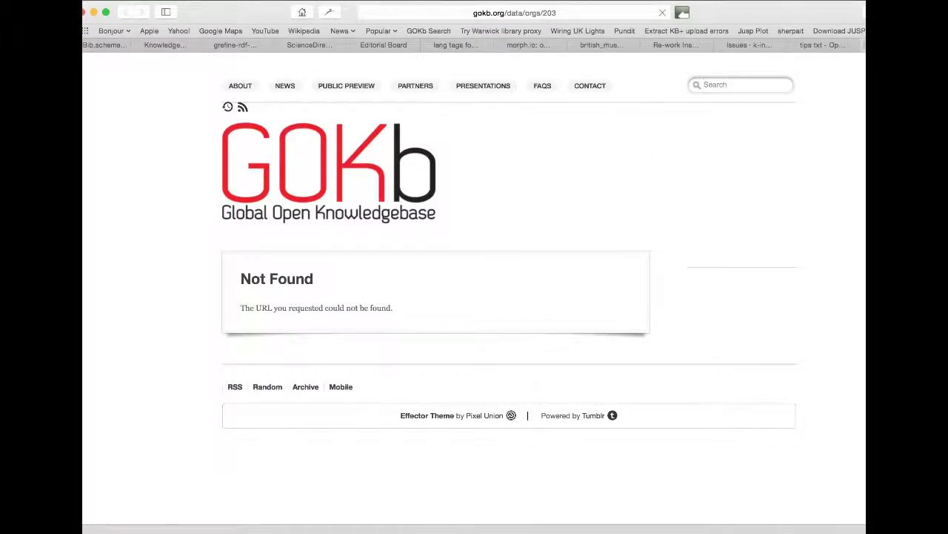
{"action": "key", "text": "super+w"}
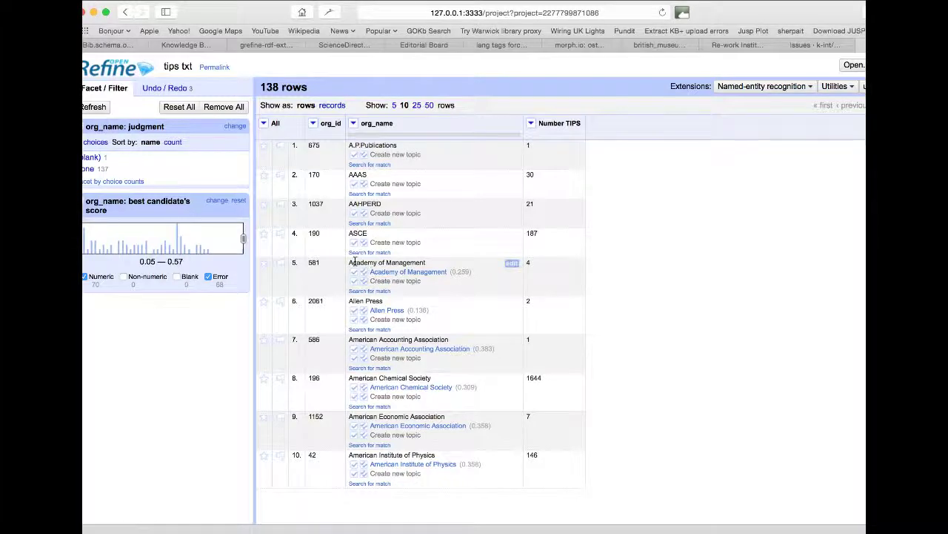
{"action": "left_click", "coordinate": [209, 276]}
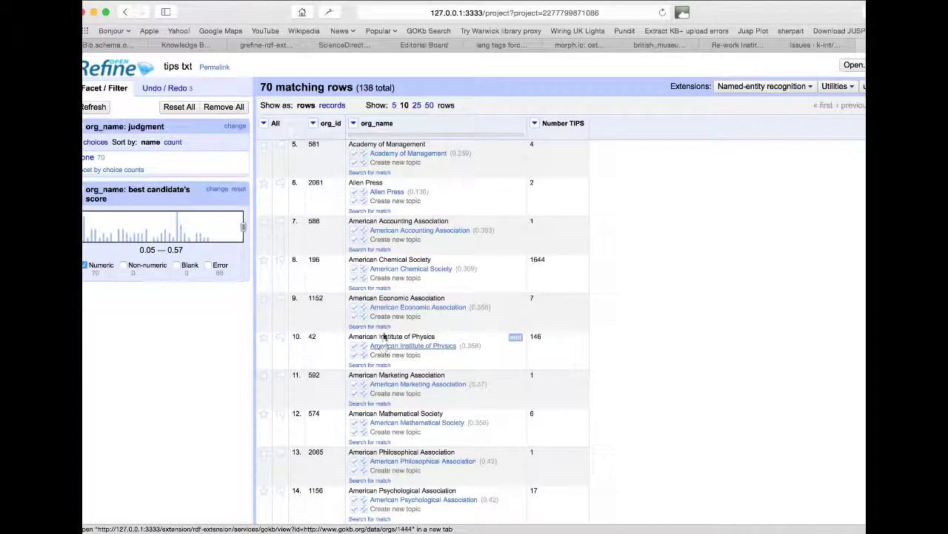
- Match the organisations from Academy of Management through American Psychological Association to their suggested candidates, applying each match to all identical cells
{"action": "left_click", "coordinate": [364, 155]}
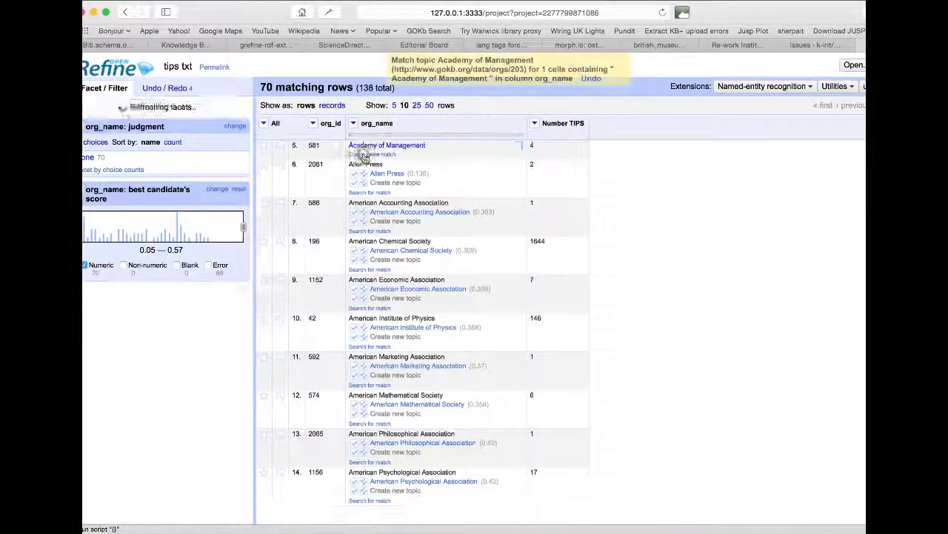
{"action": "left_click", "coordinate": [363, 175]}
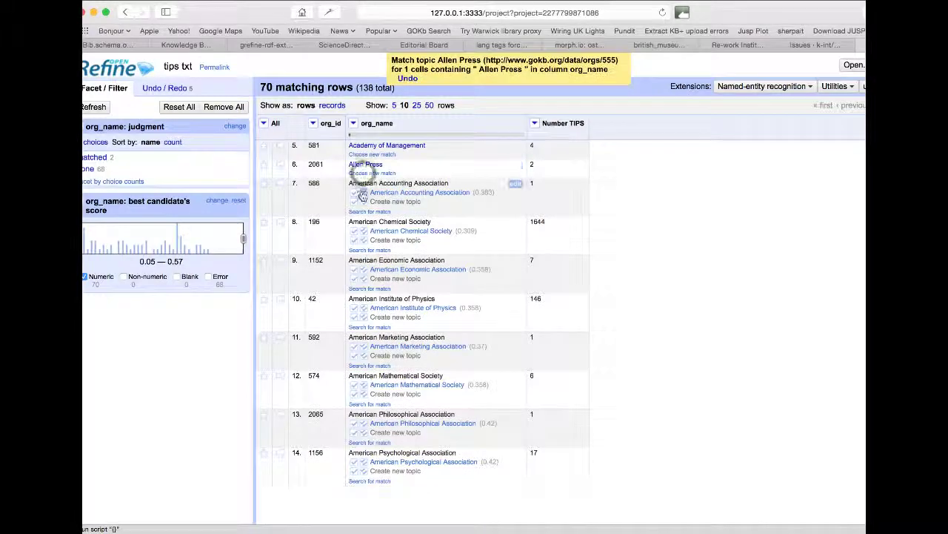
{"action": "left_click", "coordinate": [363, 192]}
{"action": "left_click", "coordinate": [364, 211]}
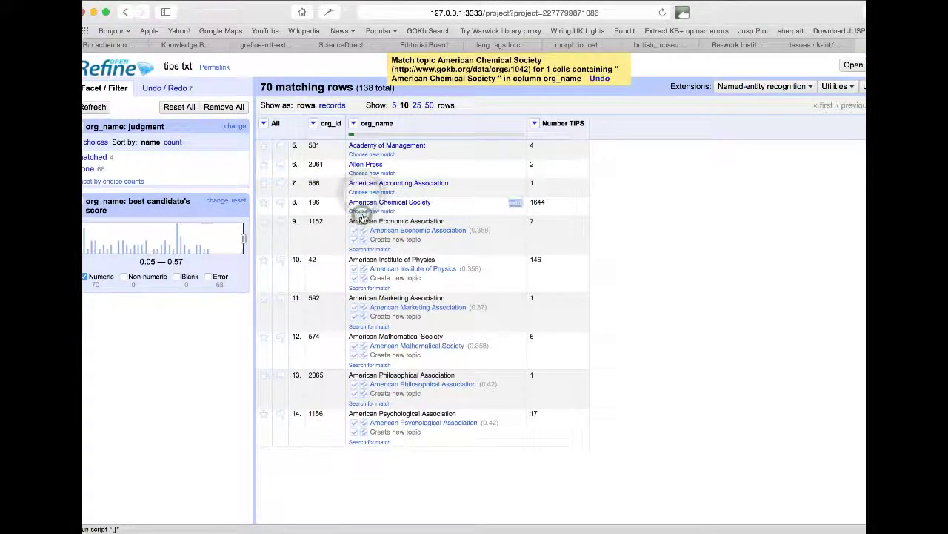
{"action": "left_click", "coordinate": [363, 231]}
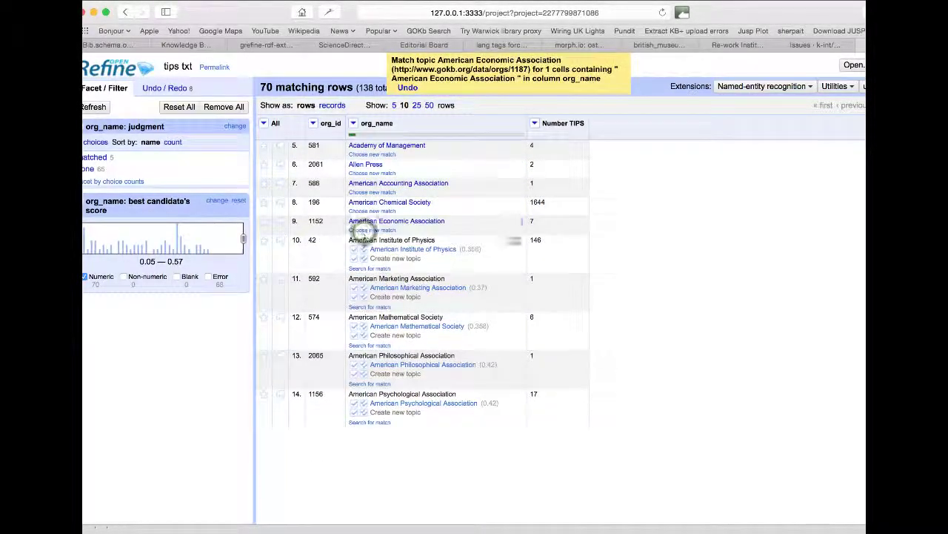
{"action": "left_click", "coordinate": [364, 249]}
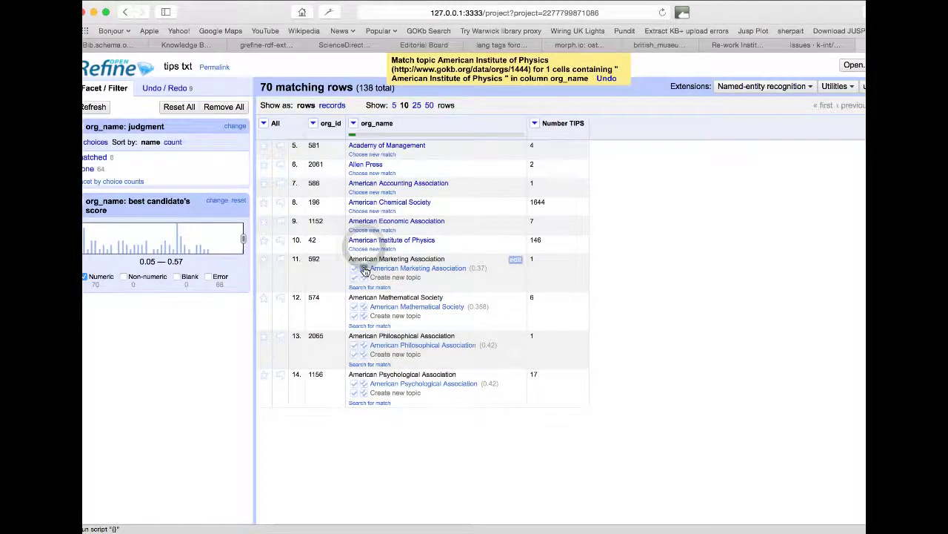
{"action": "left_click", "coordinate": [364, 268]}
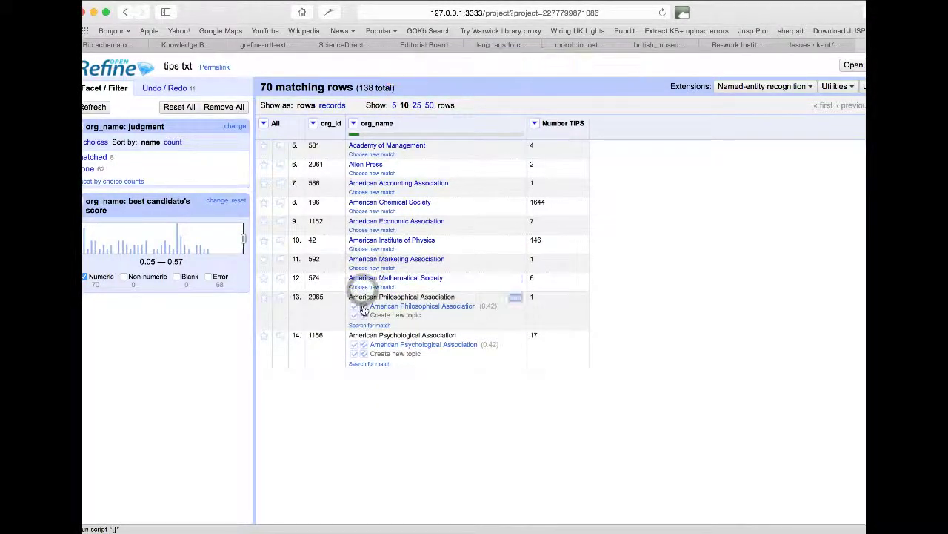
{"action": "left_click", "coordinate": [363, 305]}
{"action": "left_click", "coordinate": [364, 327]}
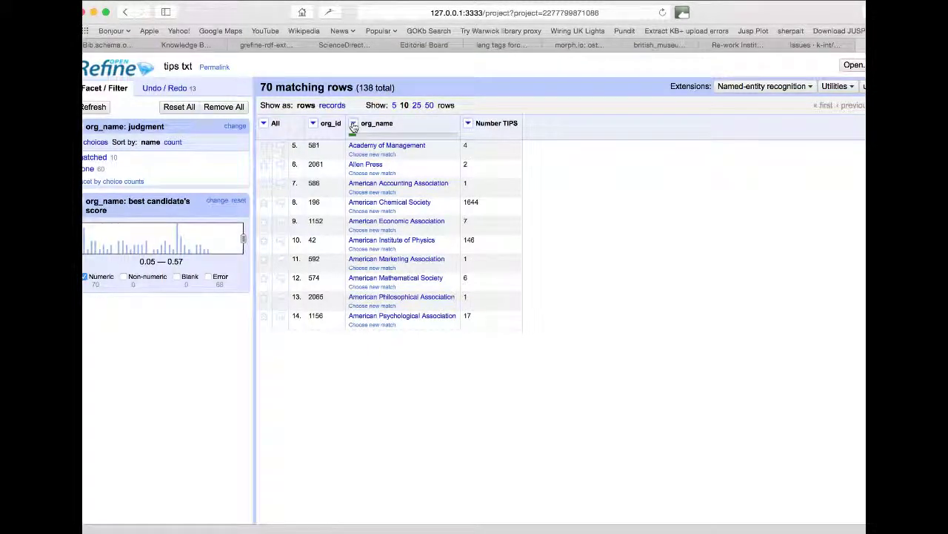
- Show 25 rows per page and filter the org_name judgment facet to none
{"action": "left_click", "coordinate": [416, 105]}
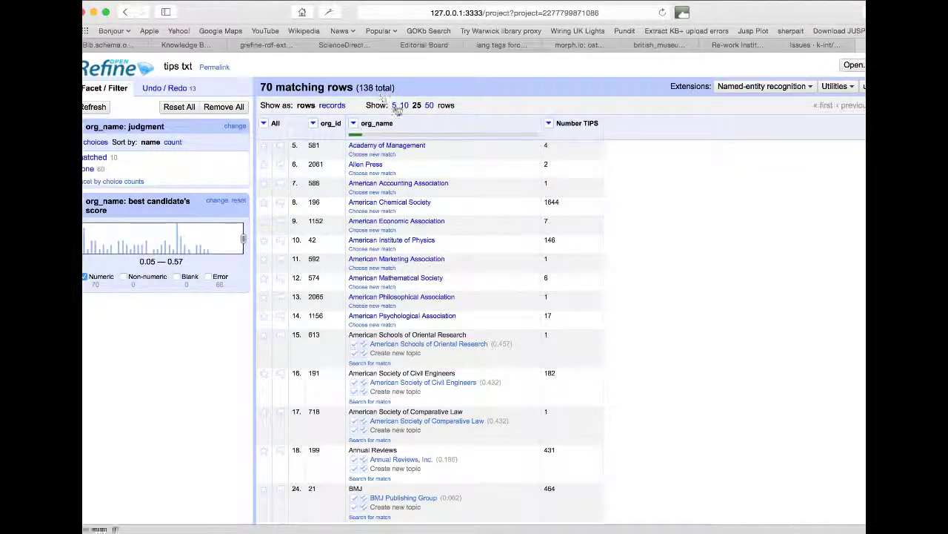
{"action": "left_click", "coordinate": [92, 169]}
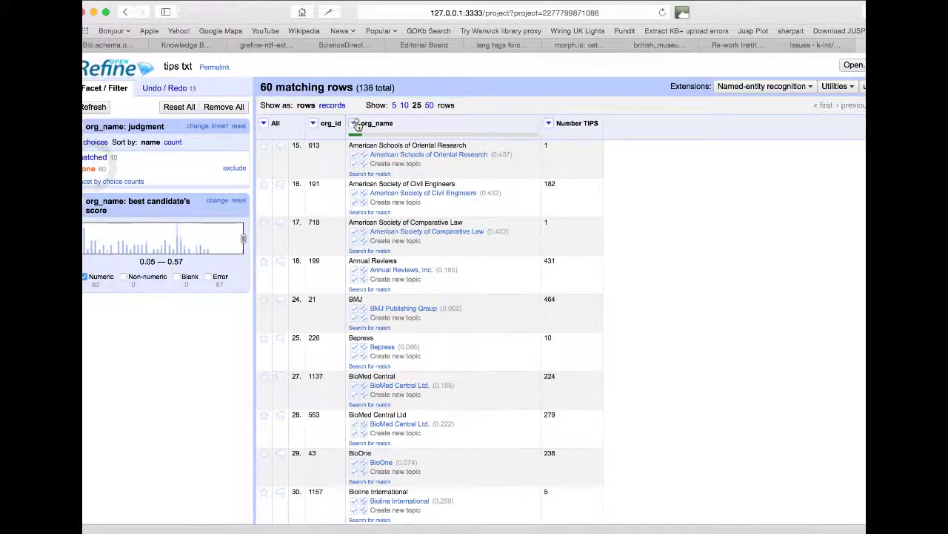
{"action": "left_click", "coordinate": [355, 123]}
{"action": "mouse_move", "coordinate": [370, 170]}
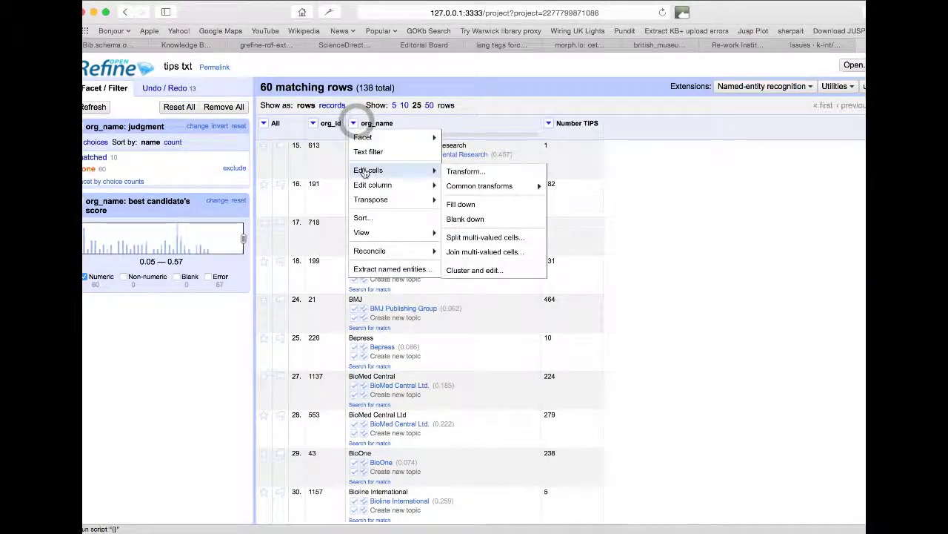
{"action": "left_click", "coordinate": [478, 171]}
{"action": "left_click", "coordinate": [446, 188]}
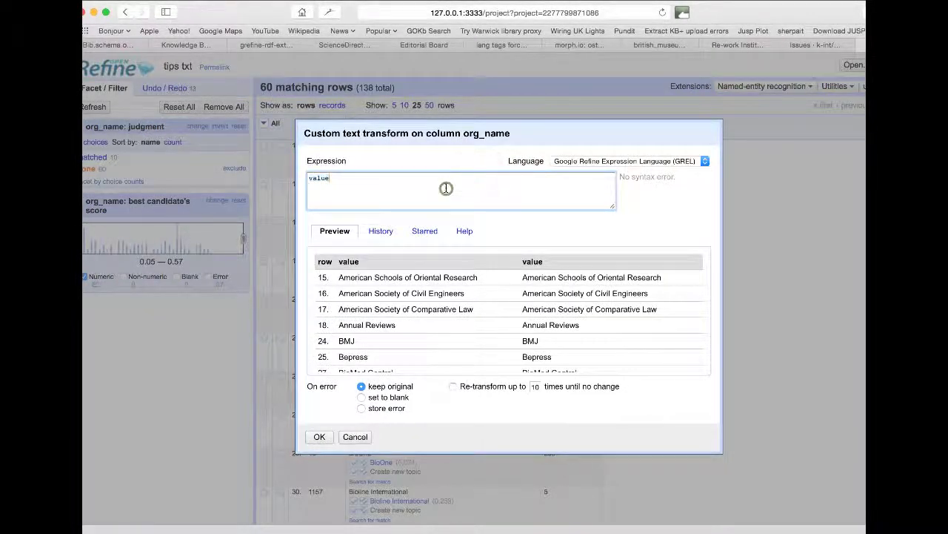
{"action": "type", "text": "."}
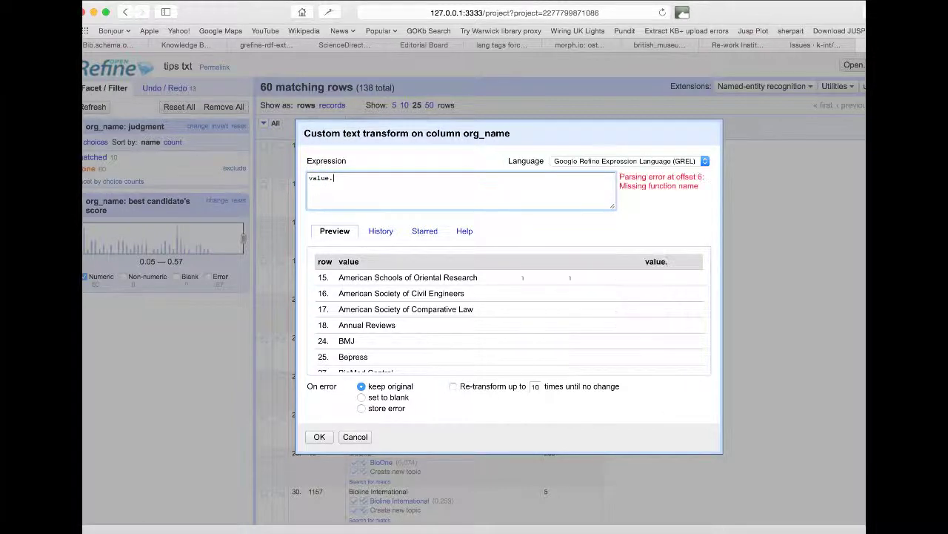
{"action": "type", "text": "recon"}
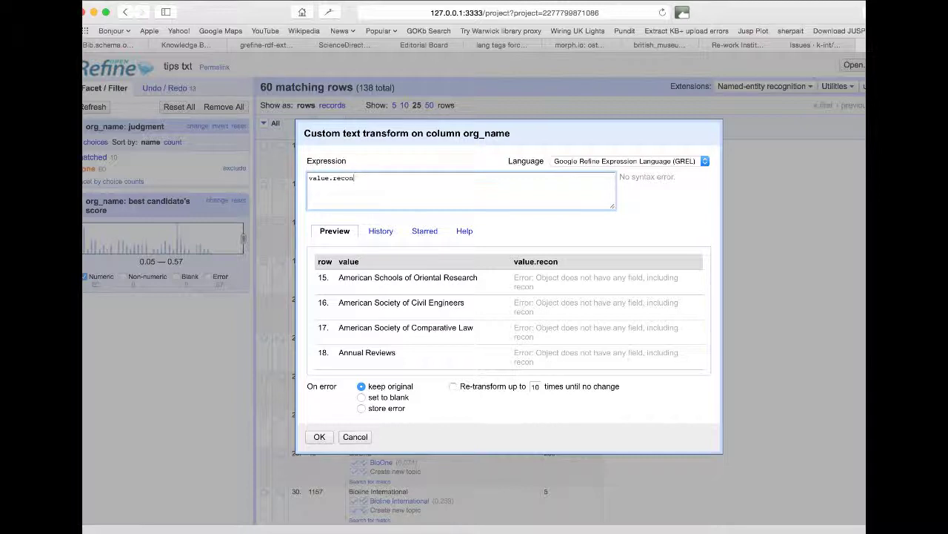
{"action": "type", "text": ".m"}
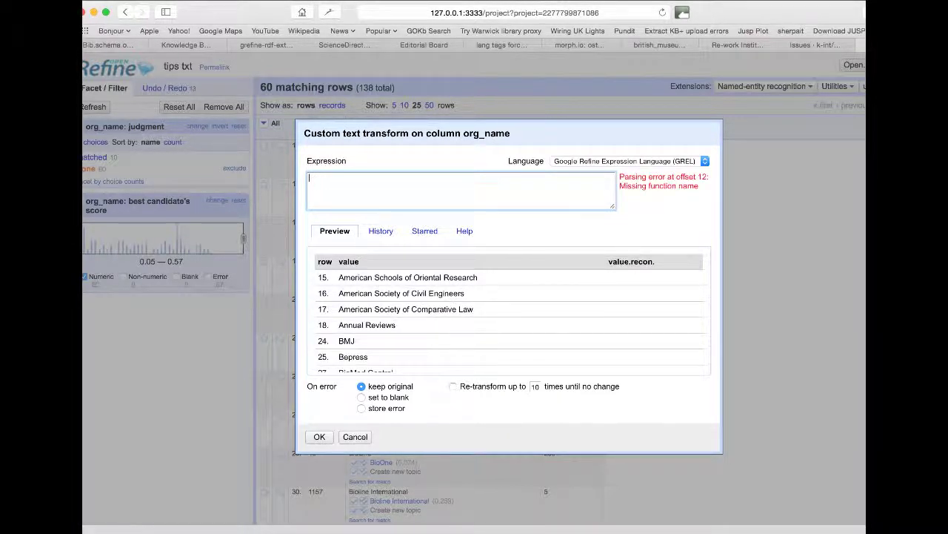
{"action": "left_click", "coordinate": [357, 436]}
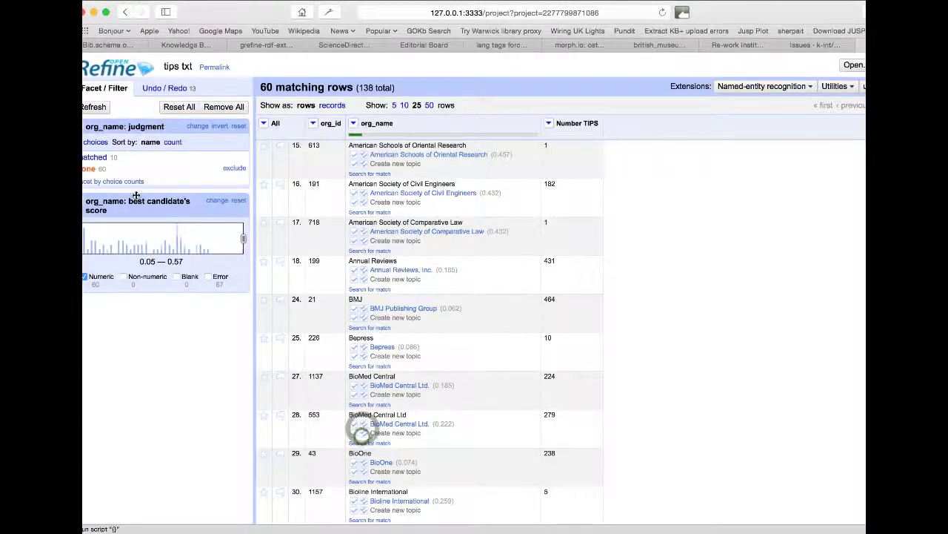
- Filter the org_name judgment facet to matched and try the expression value.recon.match.id in a custom text transform on org_name
{"action": "left_click", "coordinate": [95, 157]}
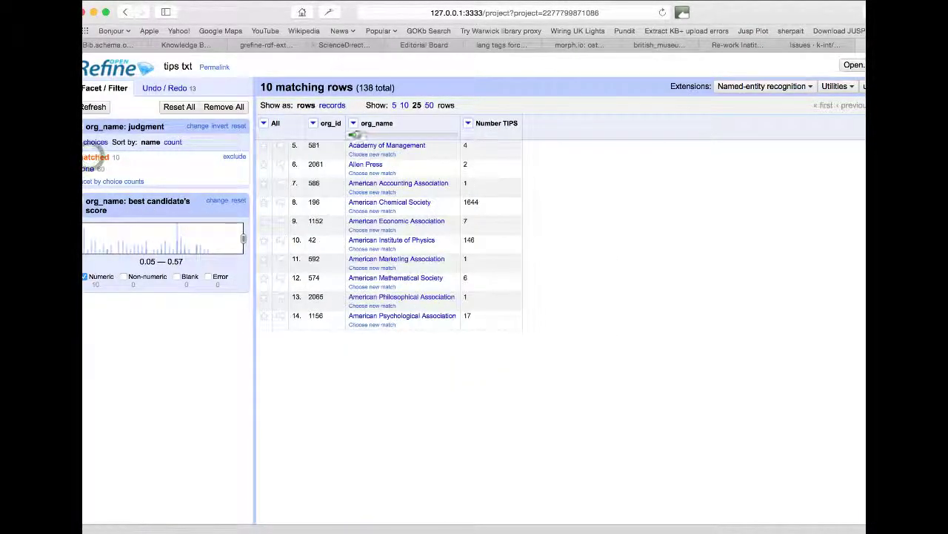
{"action": "left_click", "coordinate": [353, 124]}
{"action": "mouse_move", "coordinate": [412, 169]}
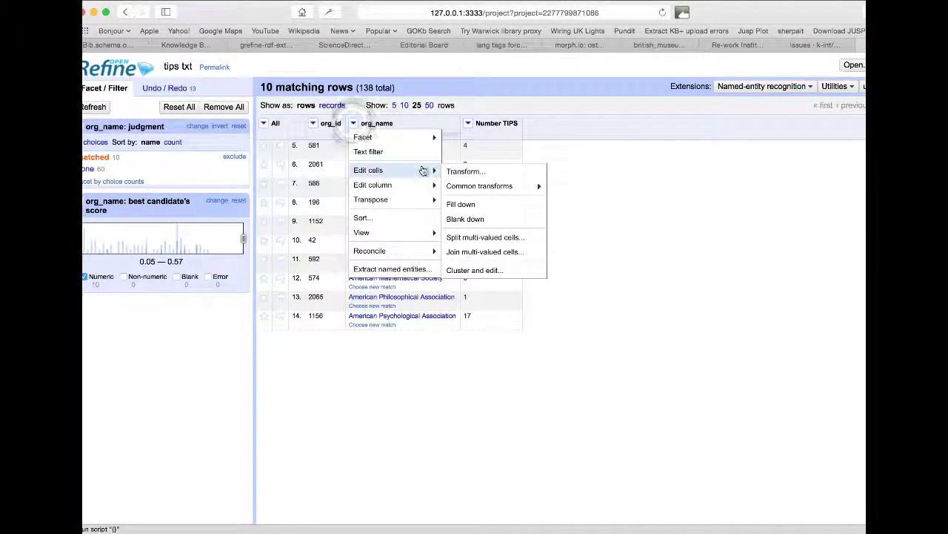
{"action": "left_click", "coordinate": [452, 172]}
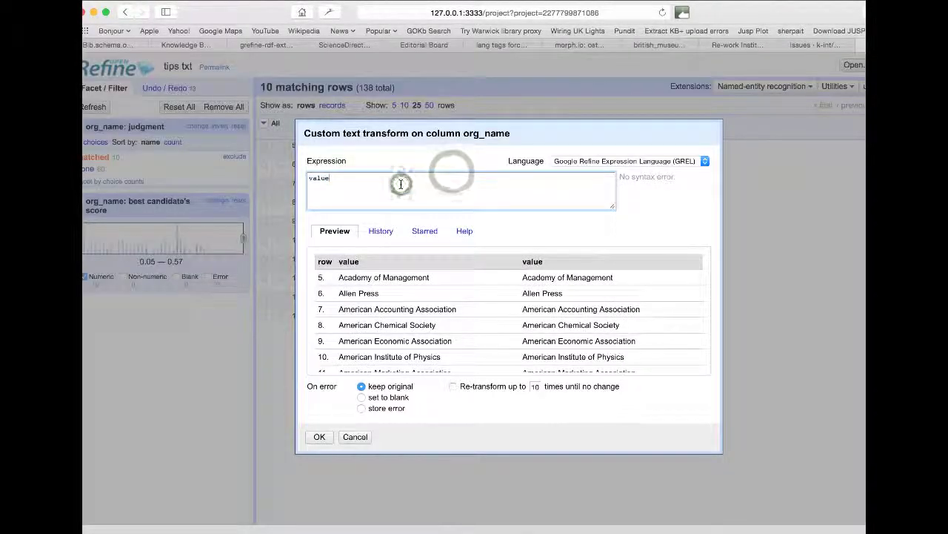
{"action": "type", "text": ".r"}
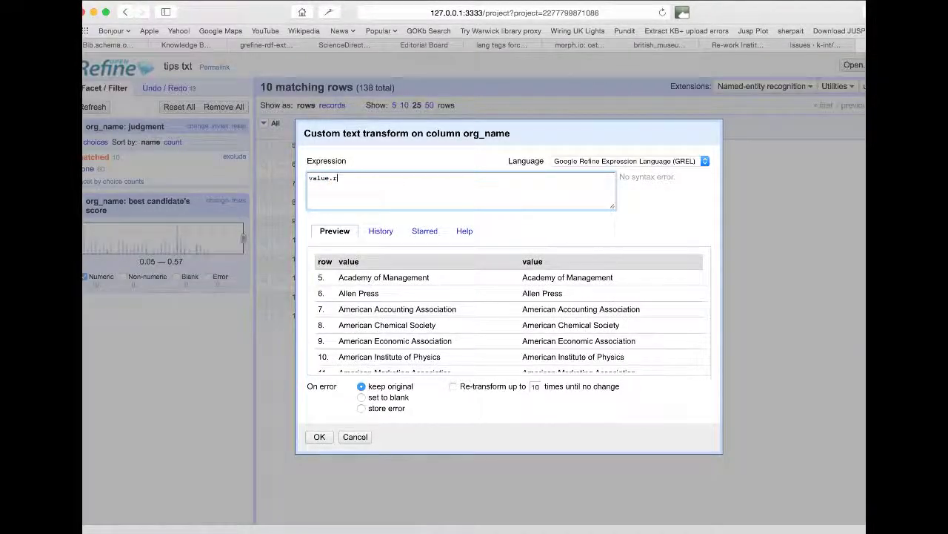
{"action": "type", "text": "econ.match"}
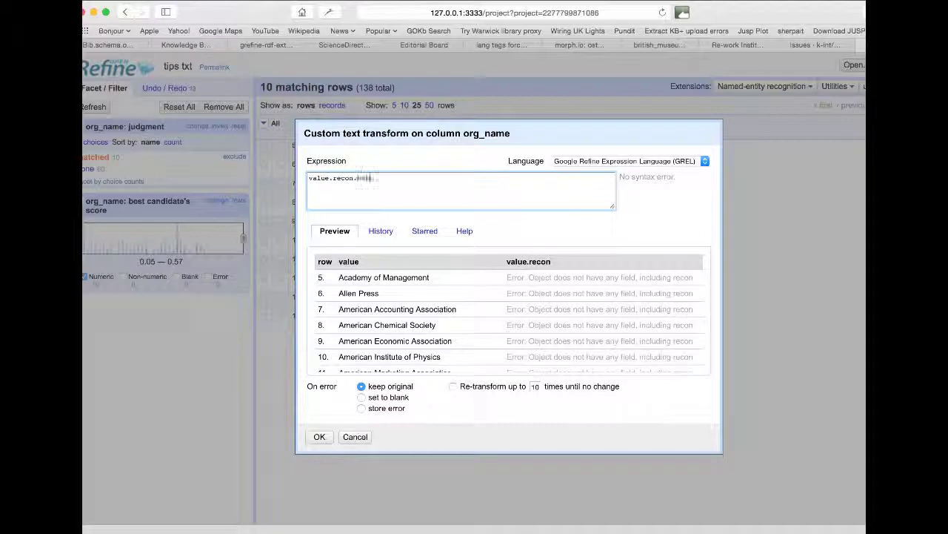
{"action": "type", "text": ".id"}
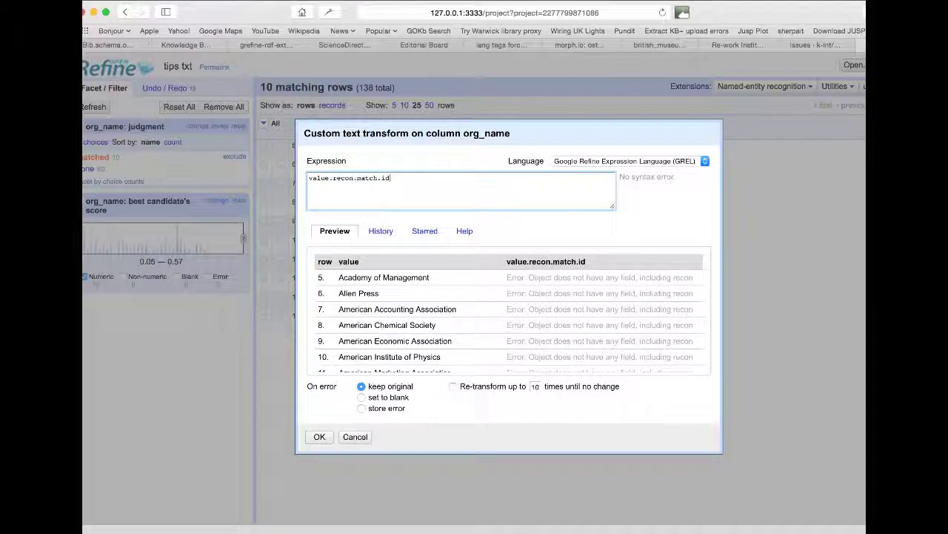
- Change the transform expression to cell.recon.match.id to preview the matched GOKb identifiers, and close it without applying
{"action": "key", "text": "BackSpace"}
{"action": "key", "text": "BackSpace"}
{"action": "key", "text": "BackSpace"}
{"action": "type", "text": ".id"}
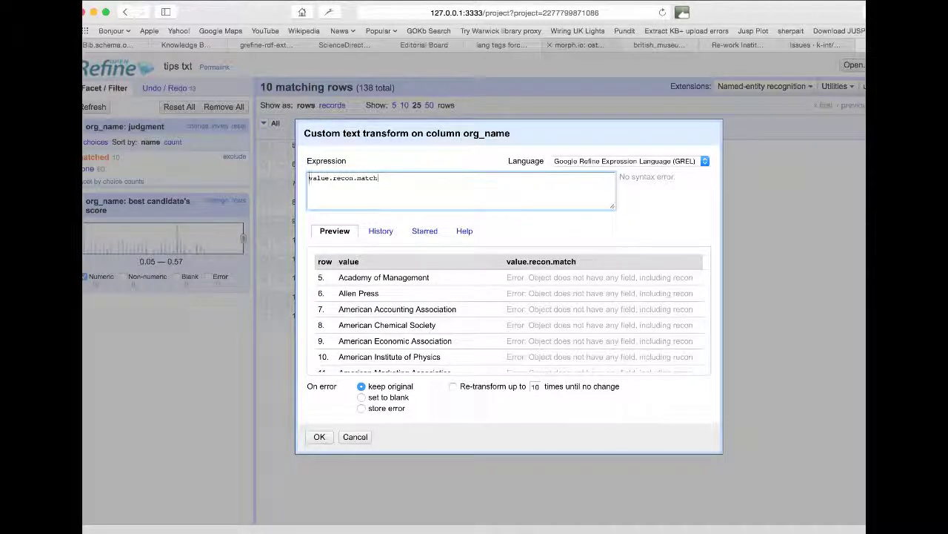
{"action": "type", "text": "cell"}
{"action": "left_click", "coordinate": [382, 178]}
{"action": "type", "text": ".id"}
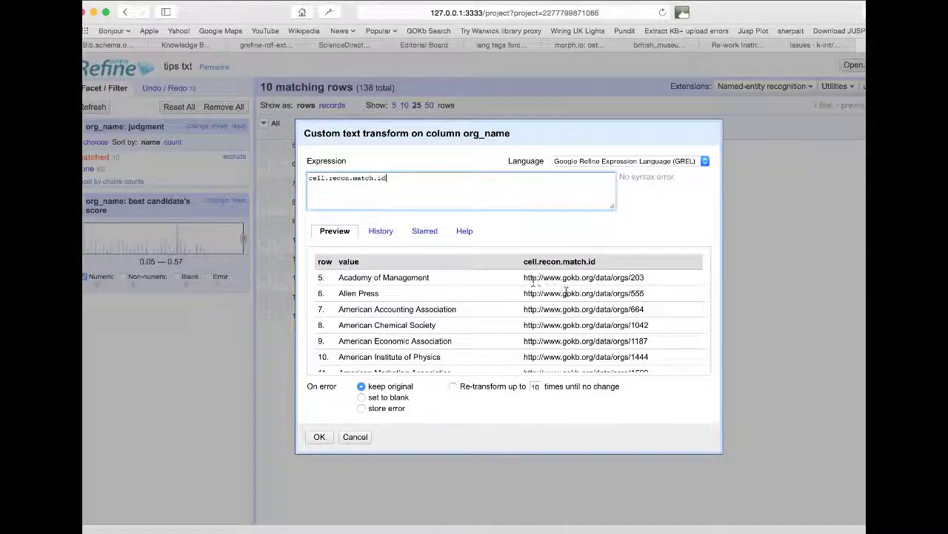
{"action": "left_click", "coordinate": [355, 437]}
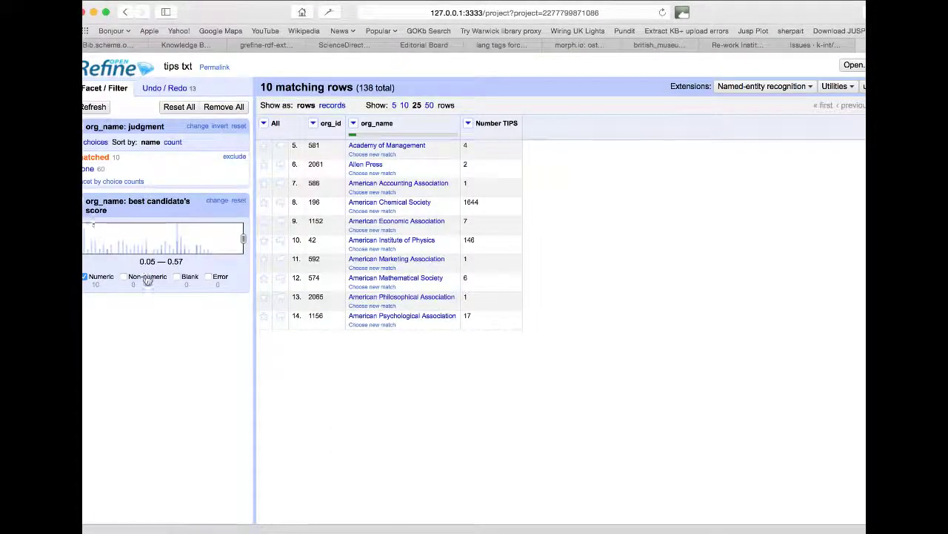
- Filter judgment to none and match American Society of Comparative Law, American Society of Civil Engineers and American Schools of Oriental Research for all identical cells
{"action": "mouse_move", "coordinate": [88, 169]}
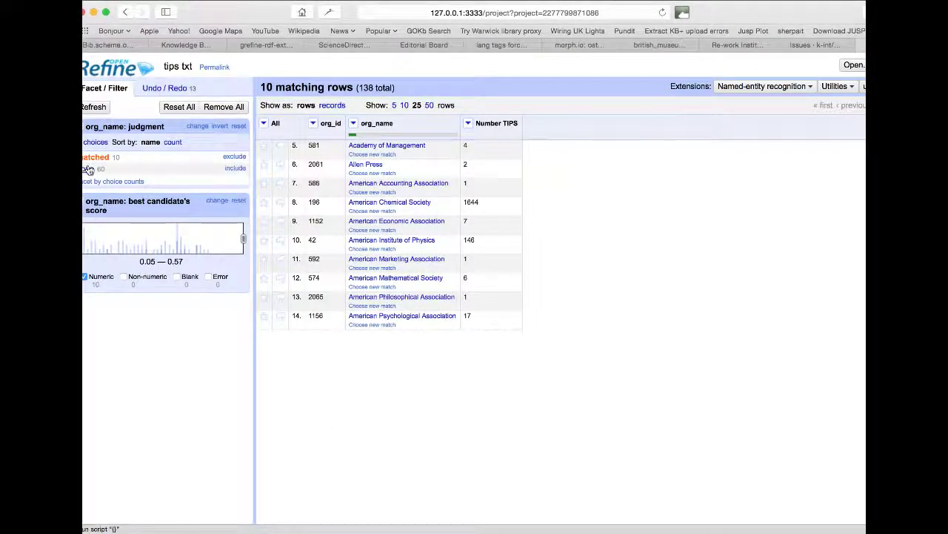
{"action": "left_click", "coordinate": [88, 169]}
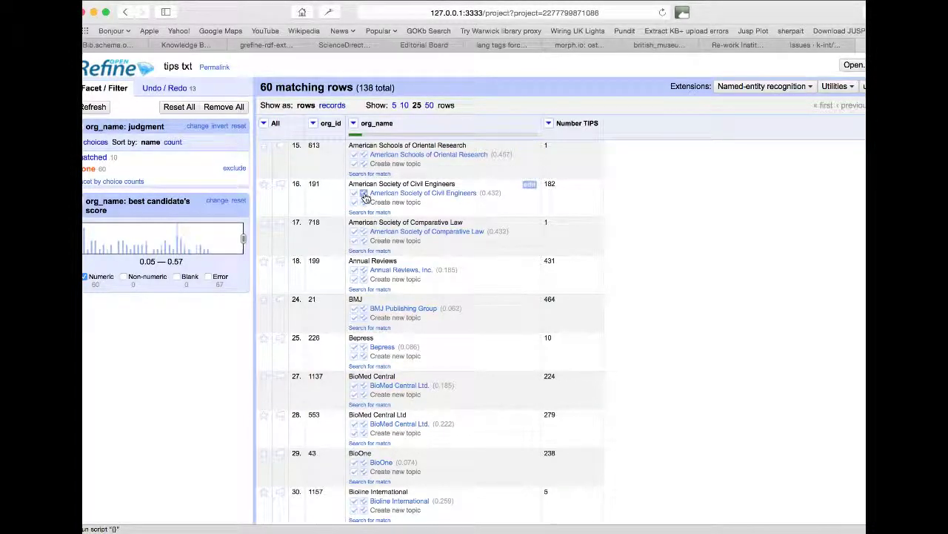
{"action": "left_click", "coordinate": [364, 231]}
{"action": "left_click", "coordinate": [364, 194]}
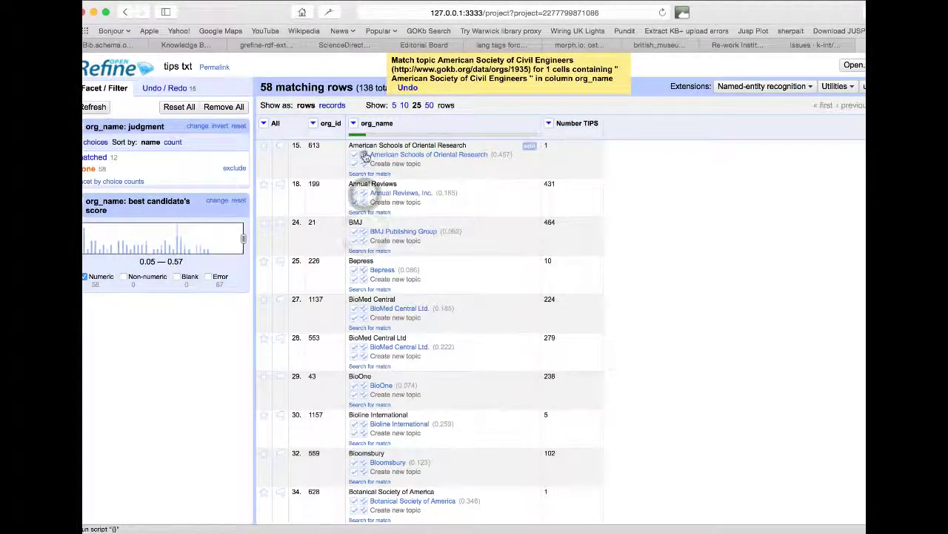
{"action": "left_click", "coordinate": [364, 154]}
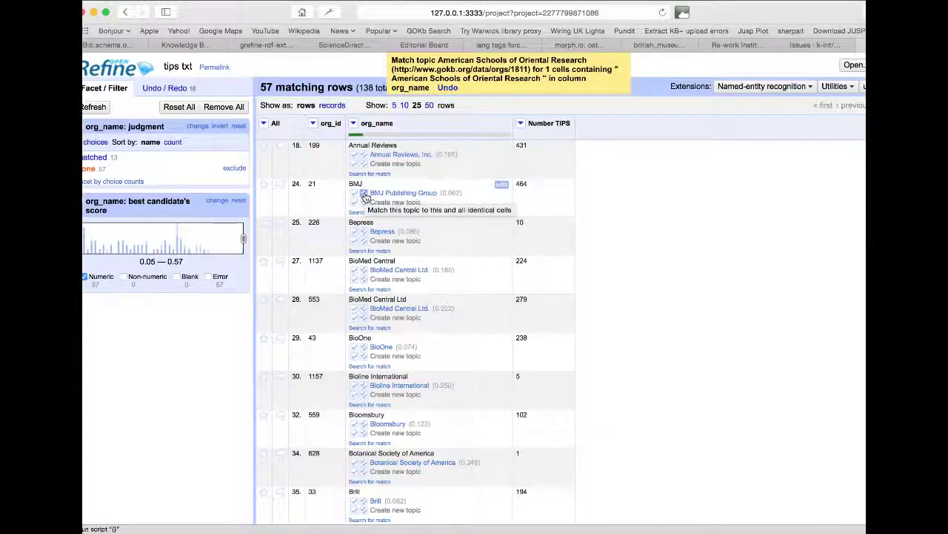
- Match BMJ to BMJ Publishing Group and De Gruyter to Walter de Gruyter & Co., applying each match to all identical cells
{"action": "left_click", "coordinate": [365, 195]}
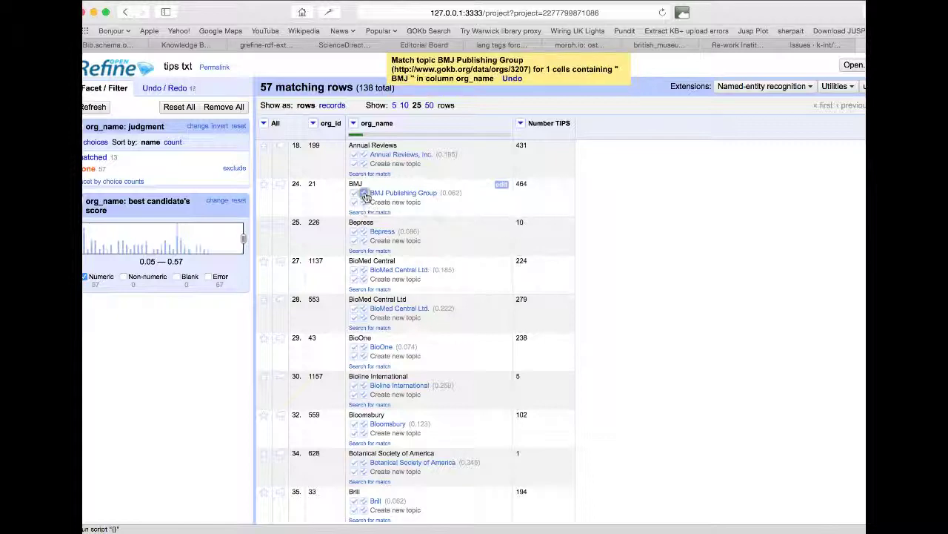
{"action": "scroll", "coordinate": [397, 383], "scroll_direction": "down", "scroll_amount": 5}
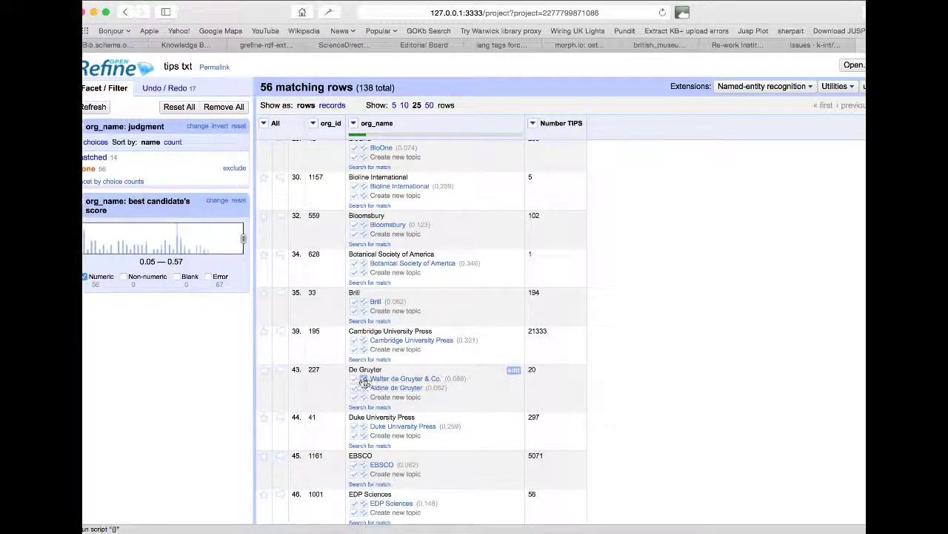
{"action": "left_click", "coordinate": [364, 379]}
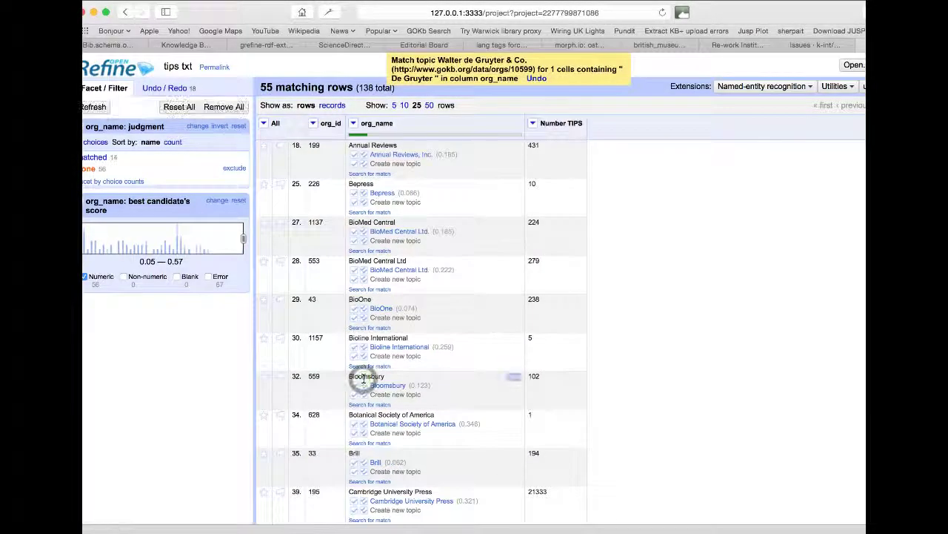
{"action": "scroll", "coordinate": [363, 393], "scroll_direction": "down", "scroll_amount": 5}
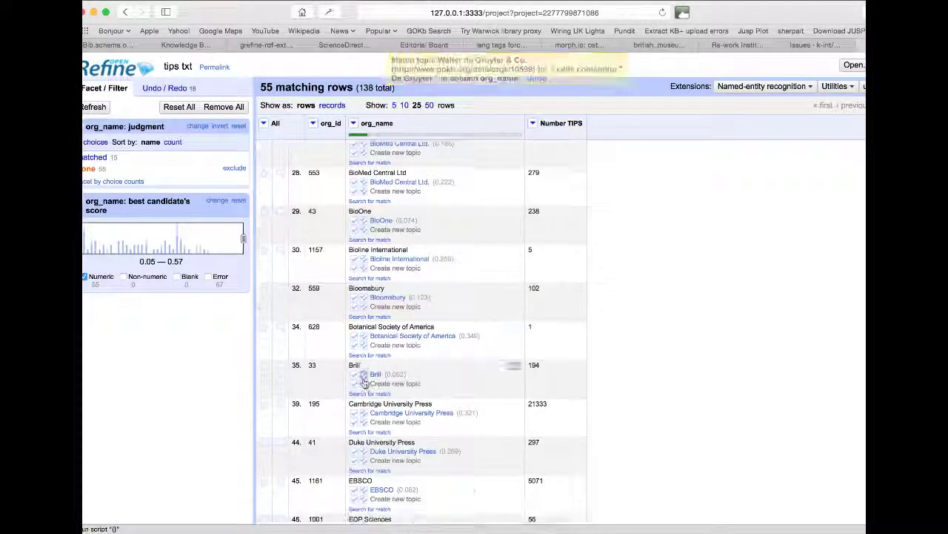
{"action": "scroll", "coordinate": [363, 384], "scroll_direction": "down", "scroll_amount": 6}
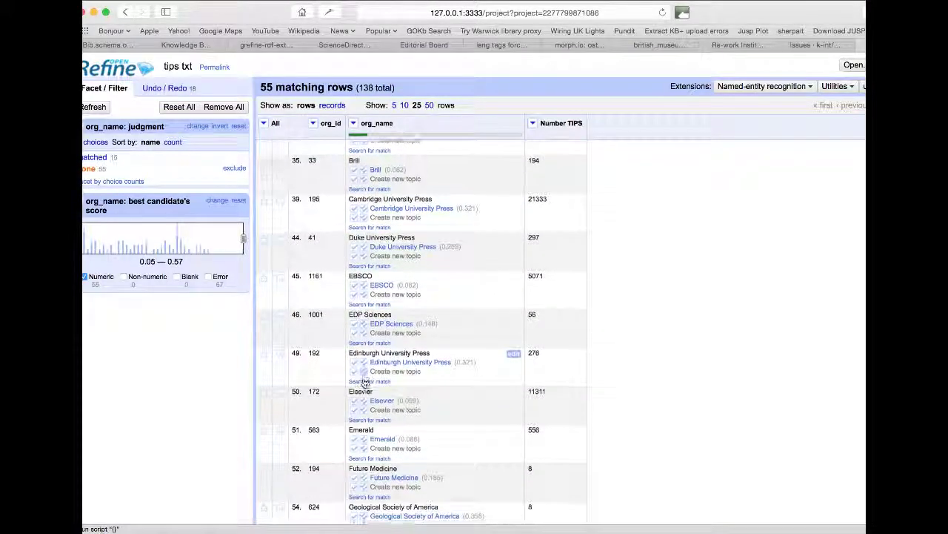
{"action": "scroll", "coordinate": [368, 378], "scroll_direction": "down", "scroll_amount": 2}
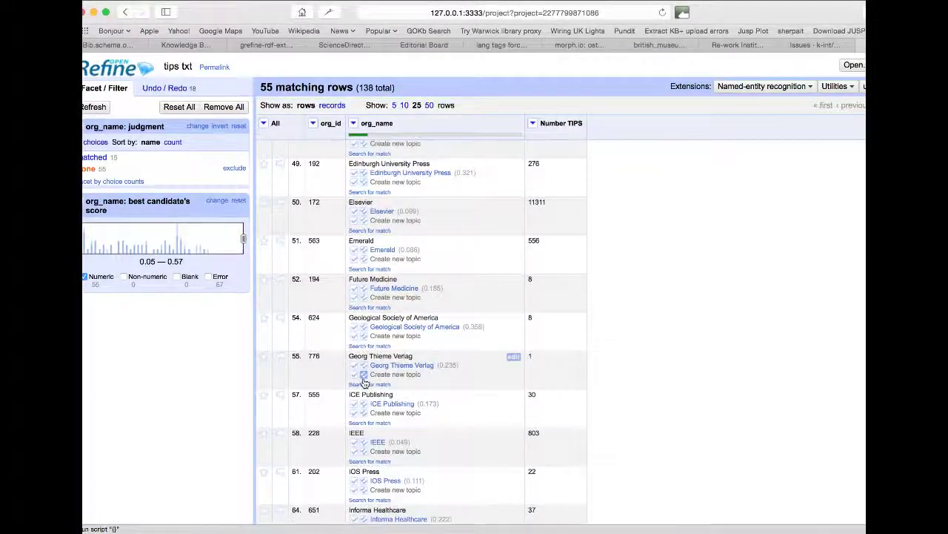
{"action": "scroll", "coordinate": [363, 382], "scroll_direction": "up", "scroll_amount": 12}
{"action": "scroll", "coordinate": [363, 382], "scroll_direction": "up", "scroll_amount": 1}
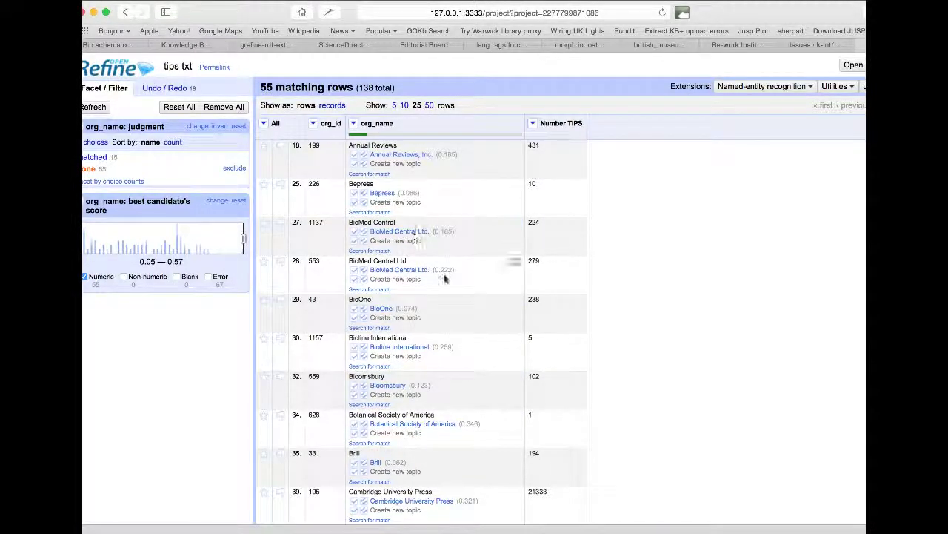
{"action": "scroll", "coordinate": [444, 279], "scroll_direction": "down", "scroll_amount": 3}
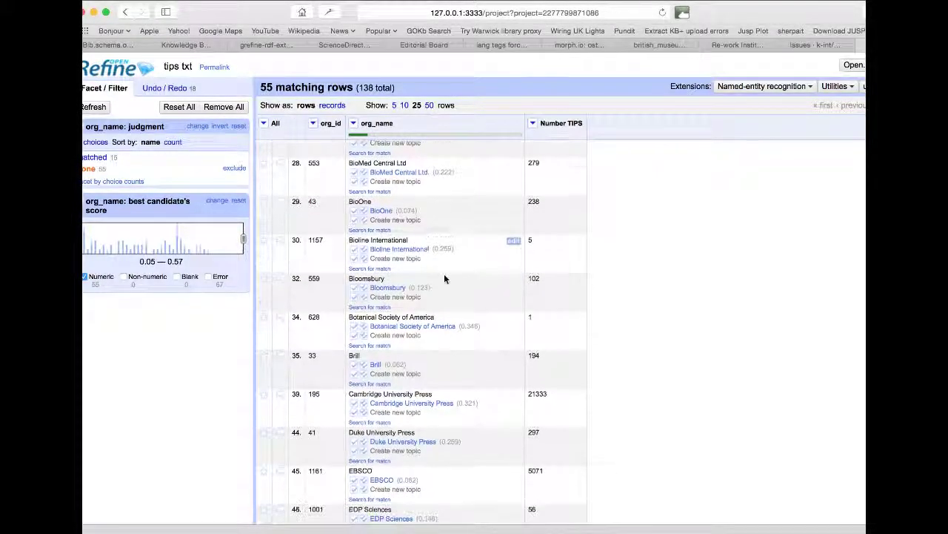
{"action": "scroll", "coordinate": [445, 279], "scroll_direction": "up", "scroll_amount": 3}
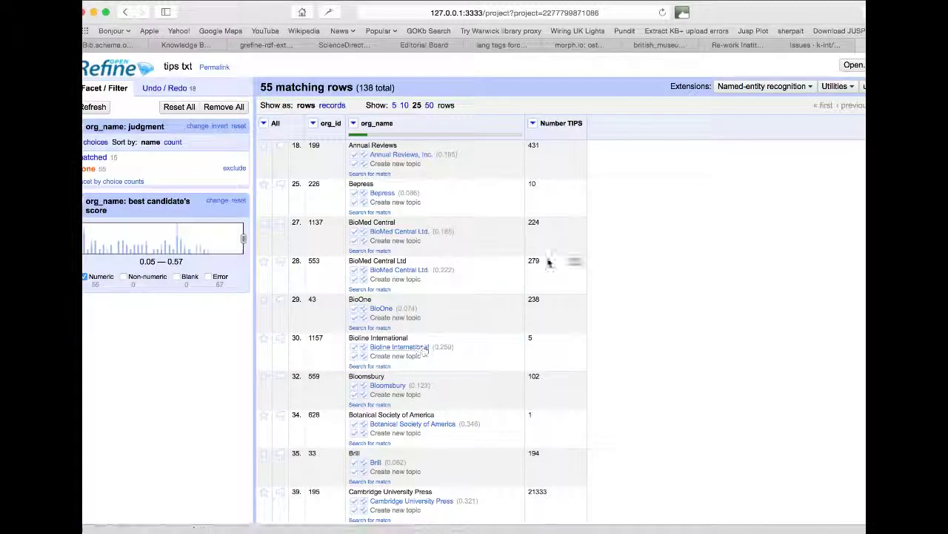
{"action": "left_click", "coordinate": [575, 0]}
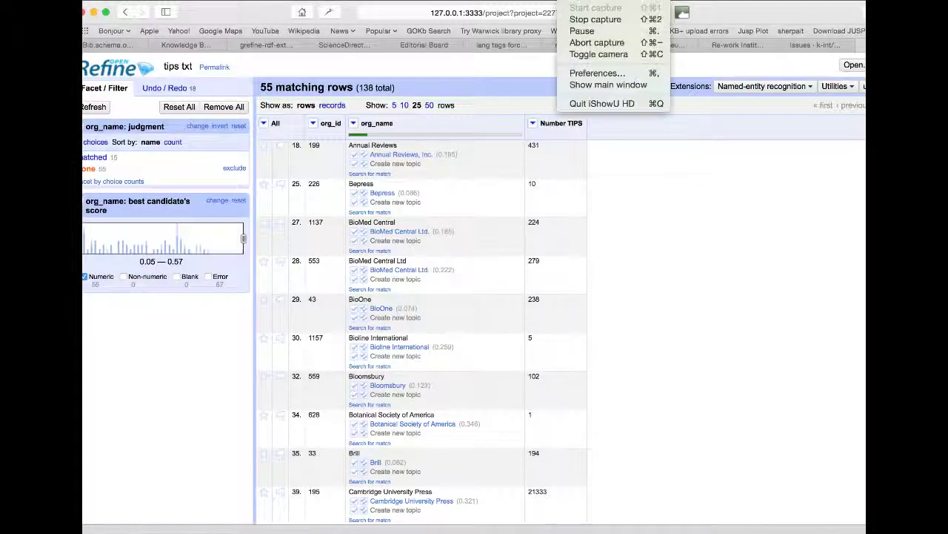